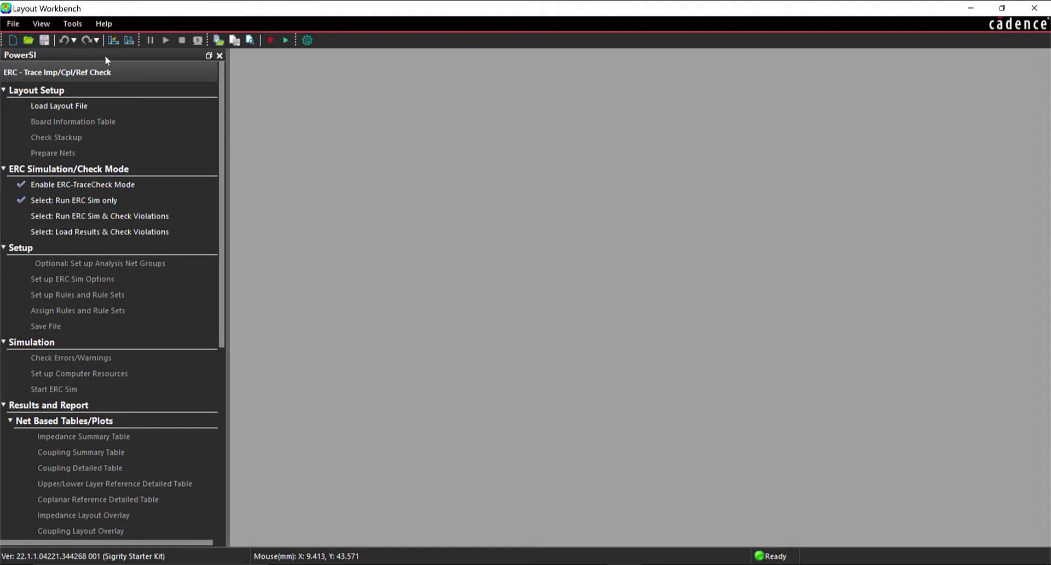
- Switch the active workflow to SRC - SI Metrics Check from the Sigrity Starter Kit
{"action": "left_click", "coordinate": [13, 25]}
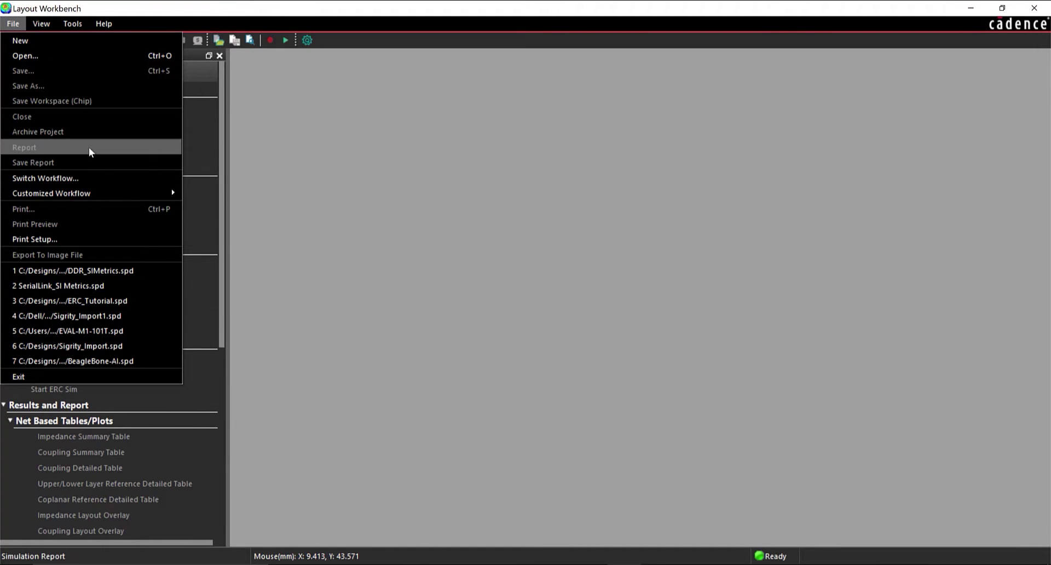
{"action": "left_click", "coordinate": [107, 177]}
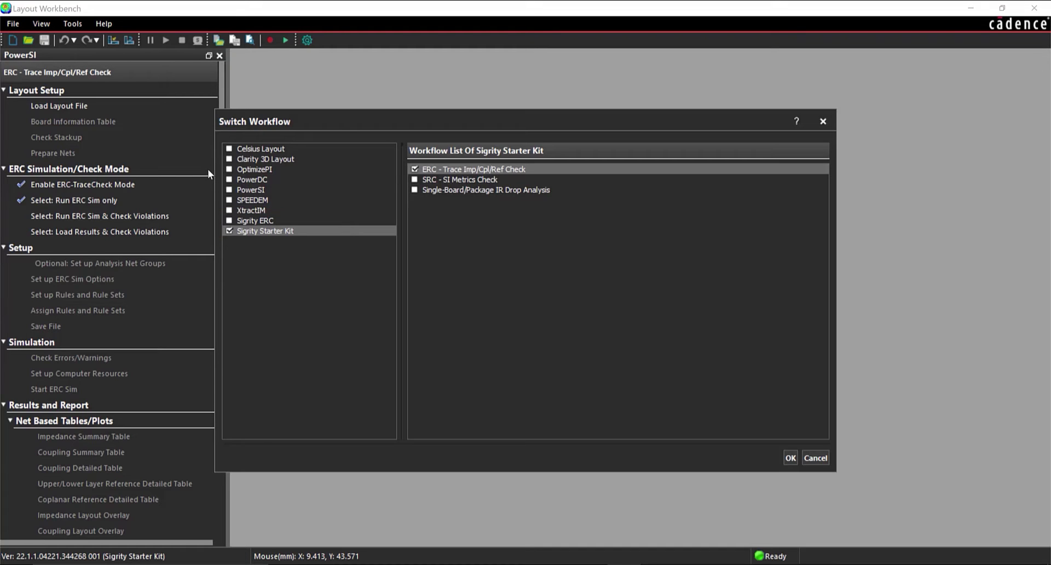
{"action": "left_click", "coordinate": [419, 179]}
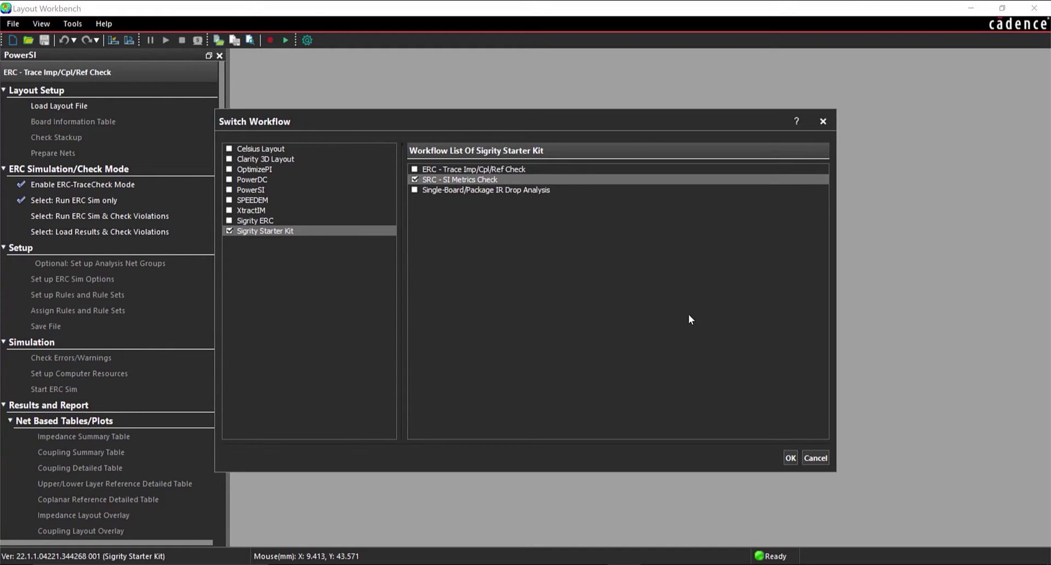
{"action": "left_click", "coordinate": [789, 459]}
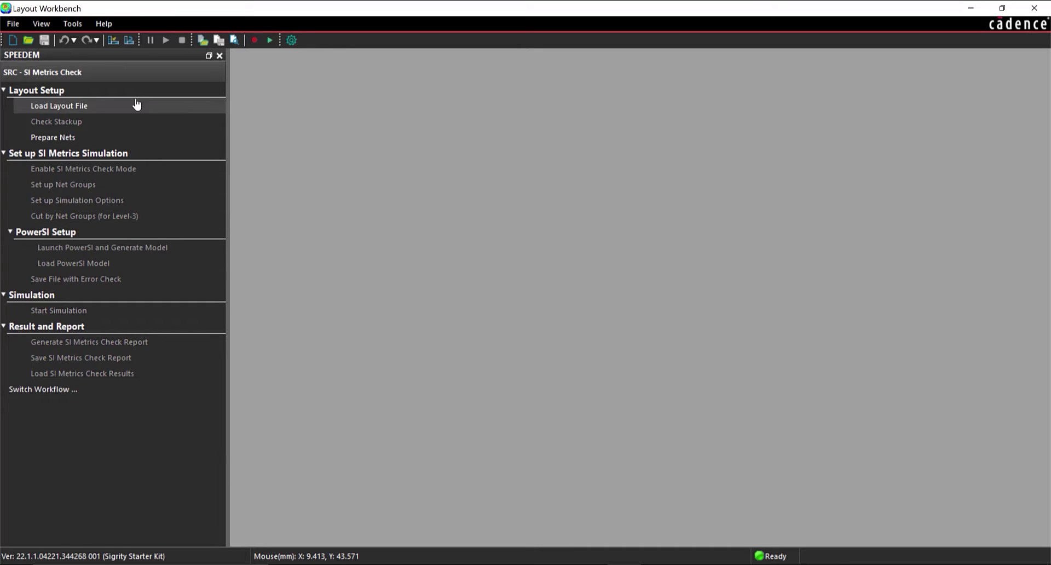
- Load the layout file DDR_SIMetrics.spd
{"action": "left_click", "coordinate": [87, 106]}
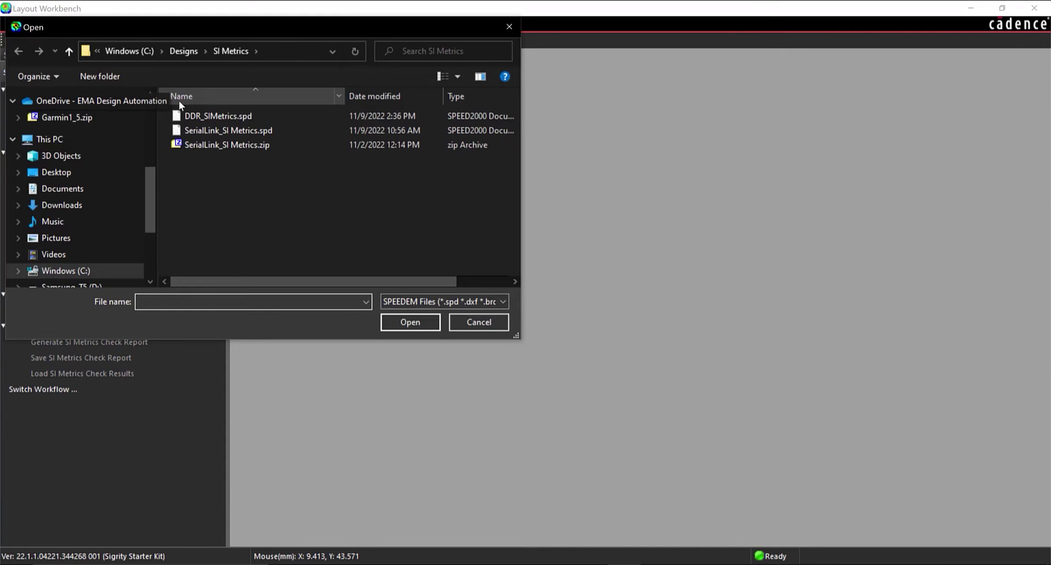
{"action": "left_click", "coordinate": [218, 117]}
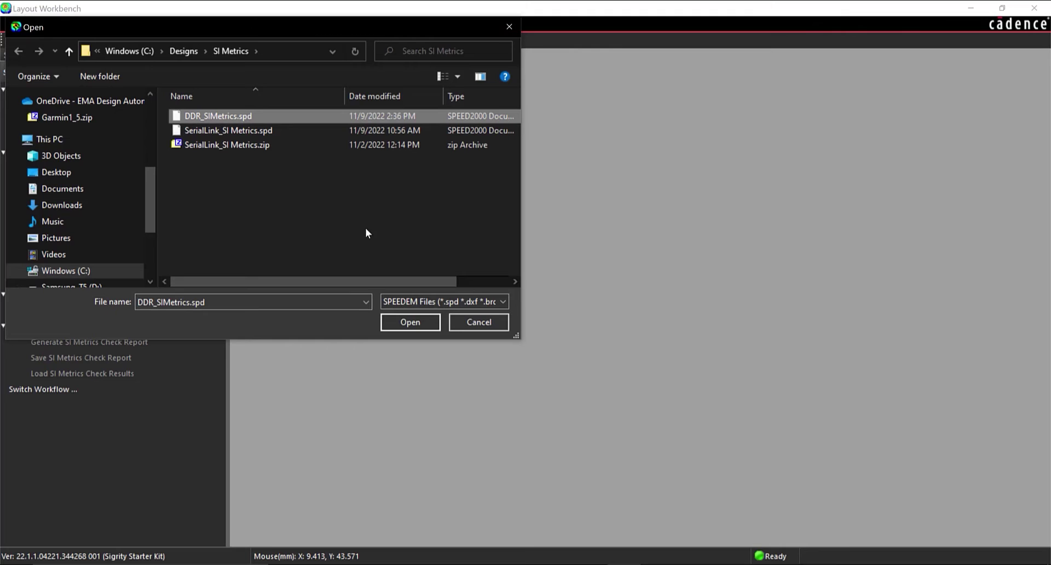
{"action": "left_click", "coordinate": [410, 322]}
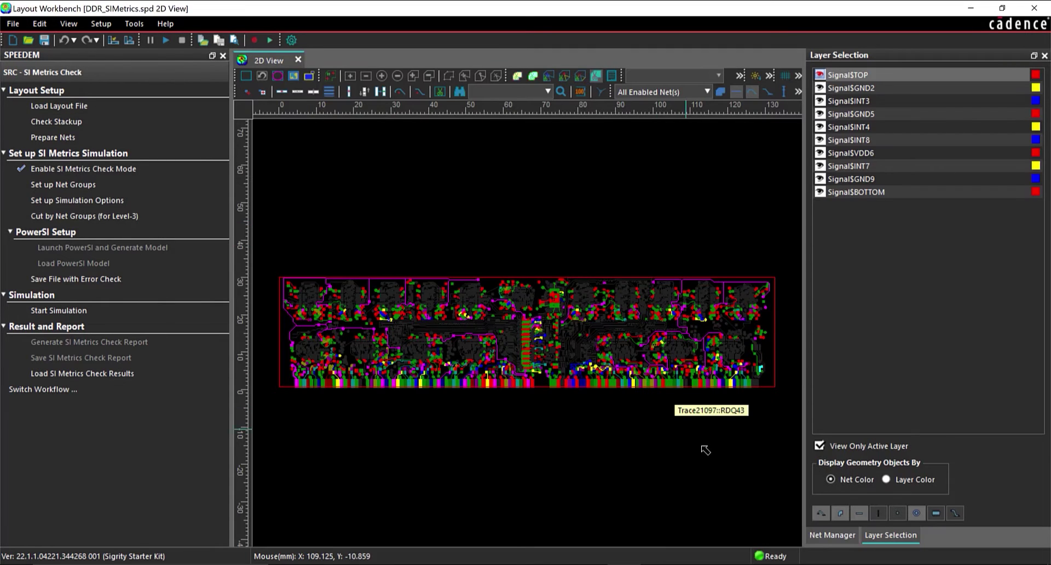
- In Net Manager, disable all nets, then enable only PowerNets and GroundNets
{"action": "left_click", "coordinate": [823, 536]}
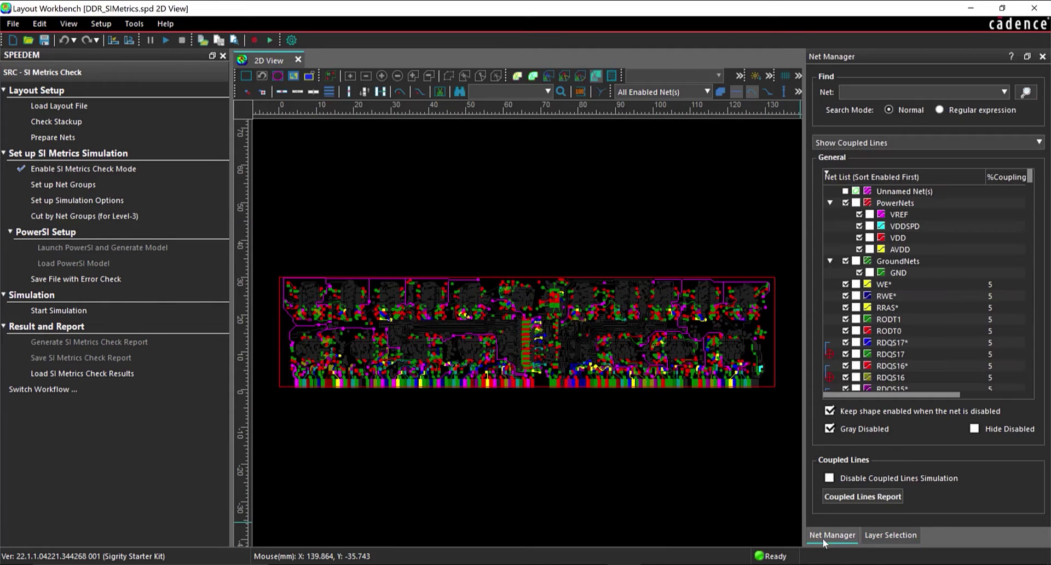
{"action": "right_click", "coordinate": [928, 295]}
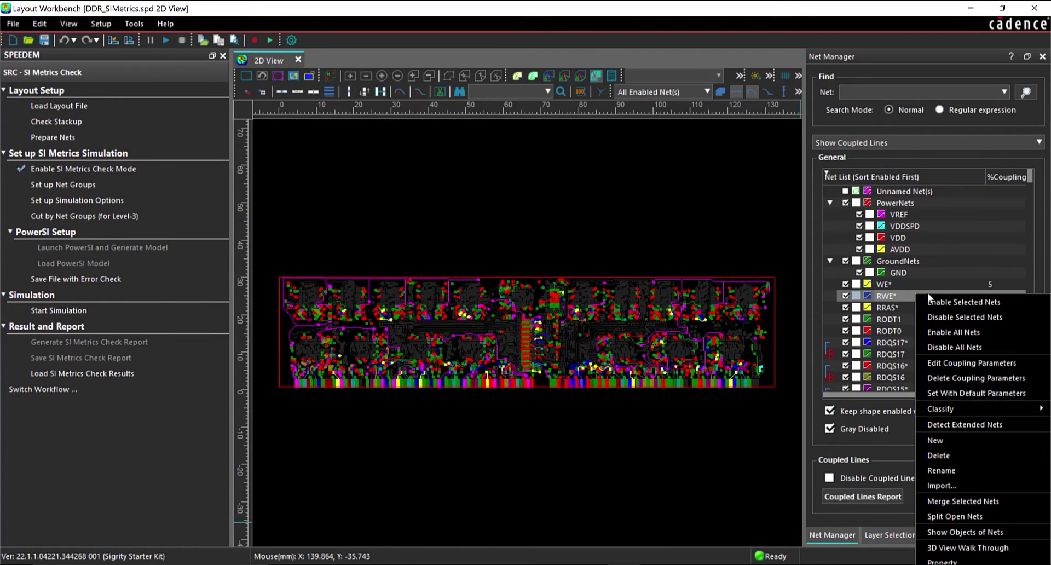
{"action": "left_click", "coordinate": [997, 345]}
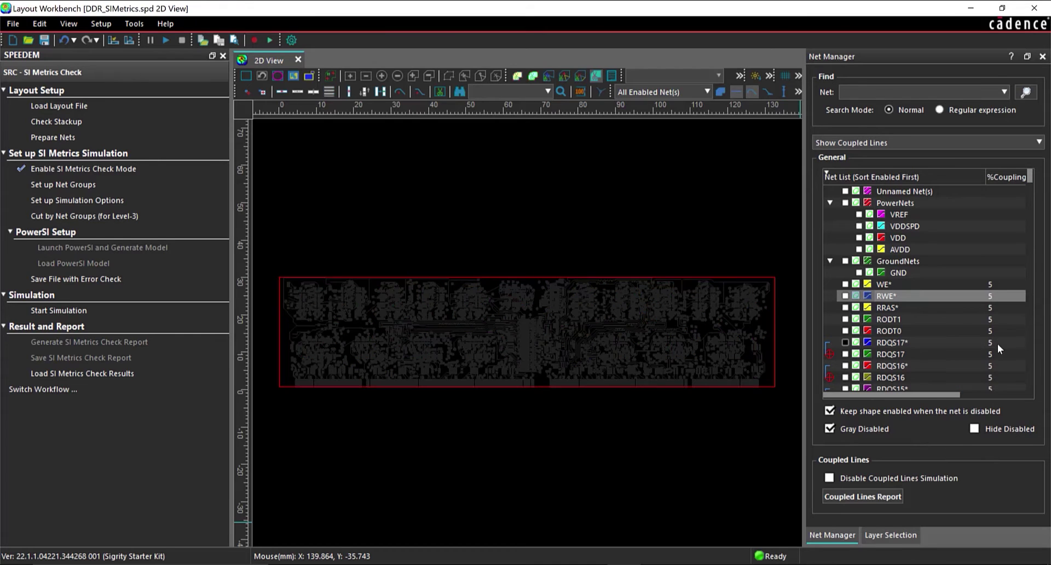
{"action": "left_click", "coordinate": [844, 202]}
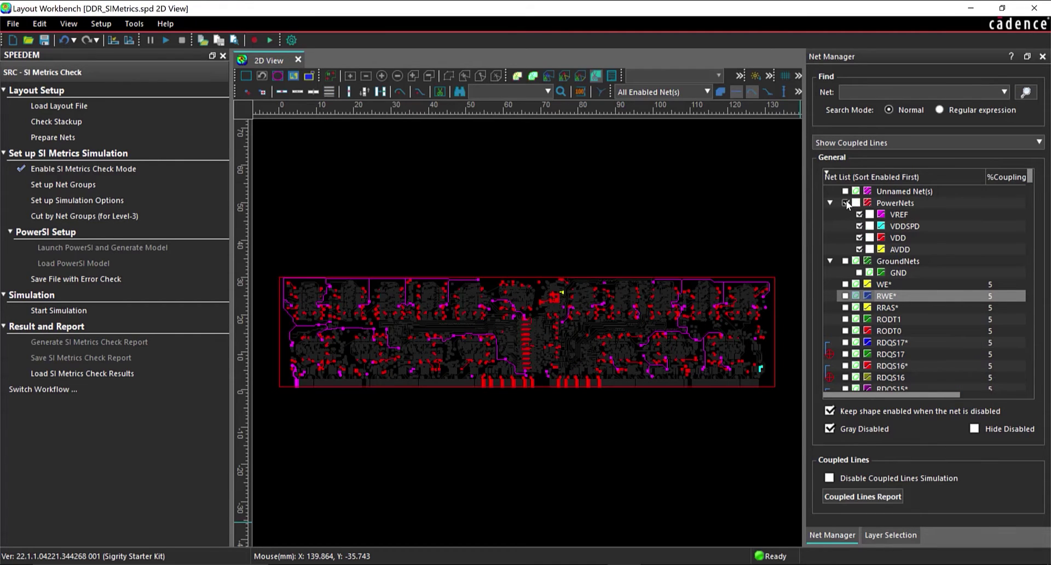
{"action": "left_click", "coordinate": [845, 261]}
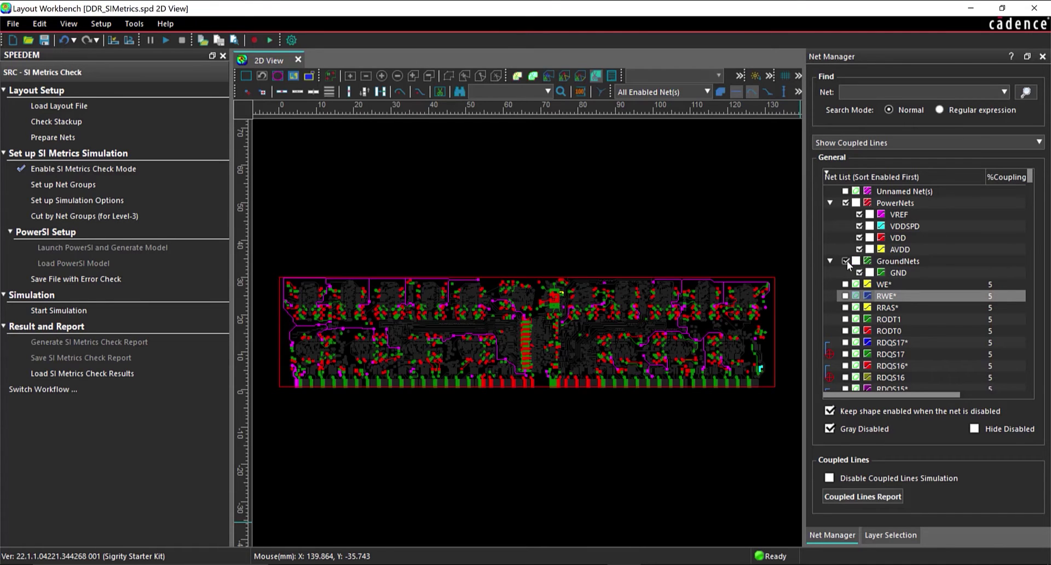
- Show the Editor Pane so the Net Groups table lists the DQS group
{"action": "left_click", "coordinate": [69, 24]}
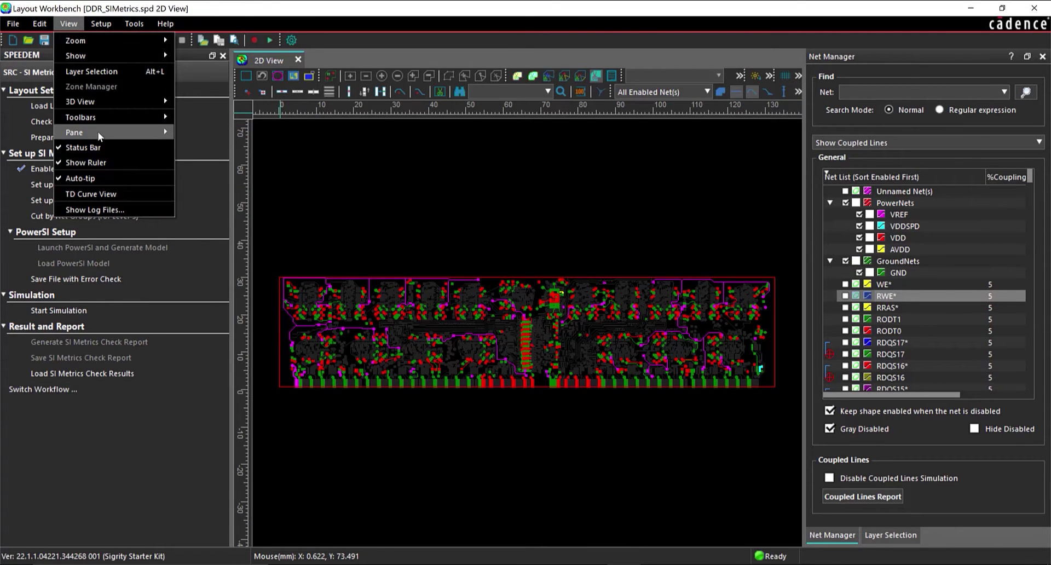
{"action": "mouse_move", "coordinate": [101, 134]}
{"action": "left_click", "coordinate": [234, 178]}
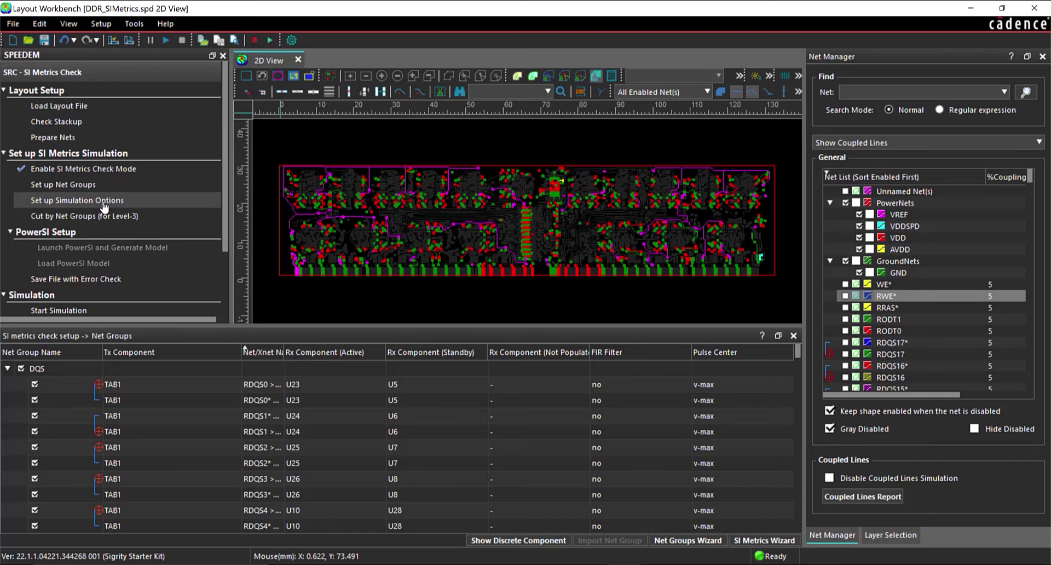
- Set simulation to Level-1 single lines with ideal PDN, 10 ps step and 3 ns sim time
{"action": "left_click", "coordinate": [103, 204]}
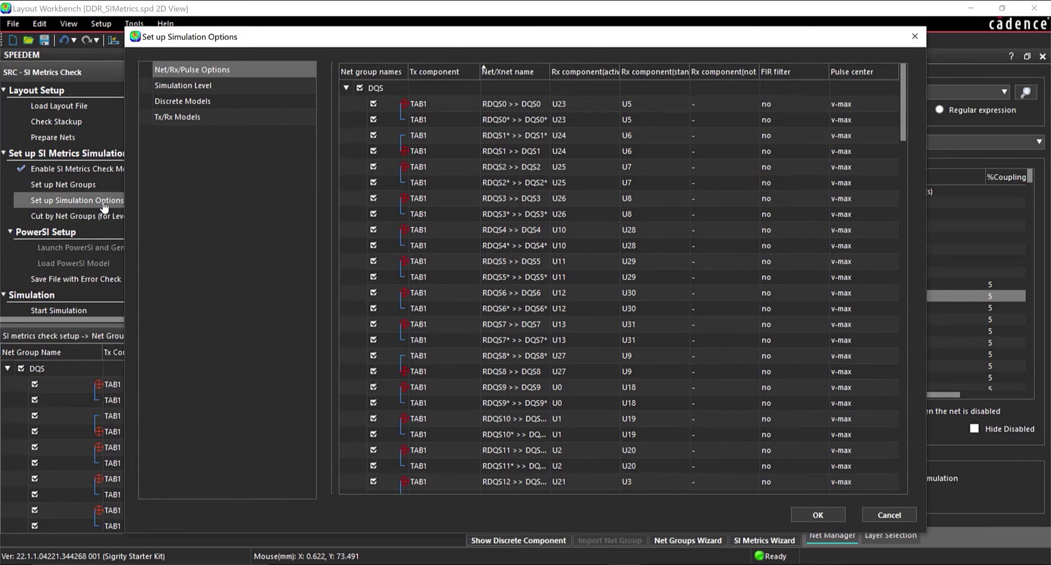
{"action": "left_click", "coordinate": [220, 86]}
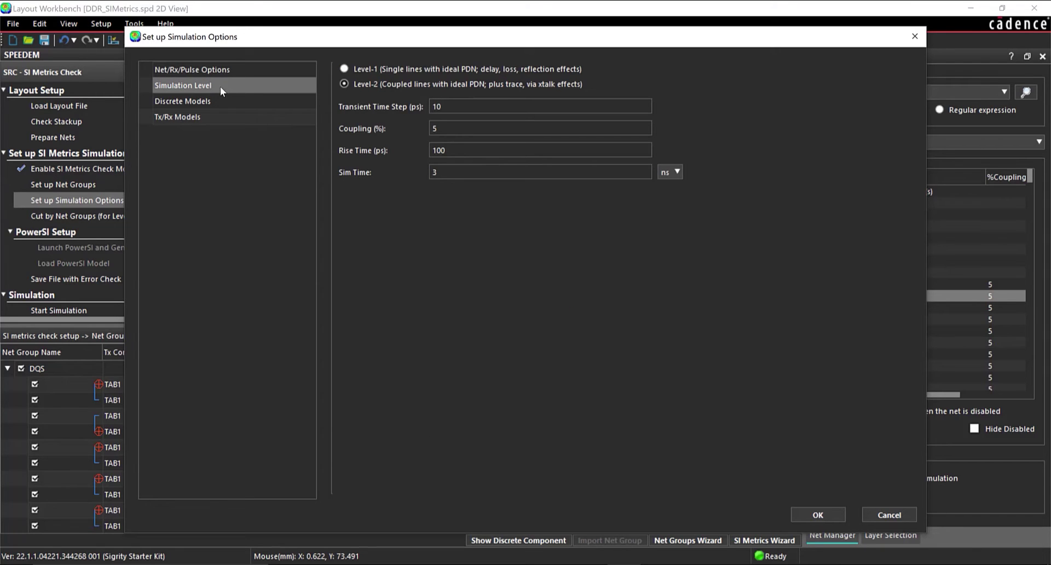
{"action": "left_click", "coordinate": [344, 68]}
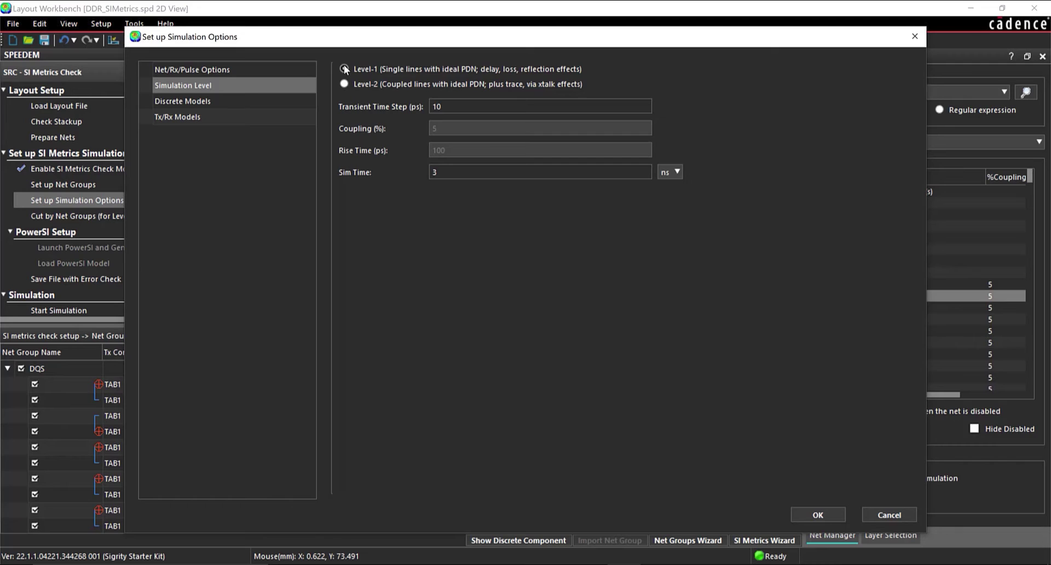
{"action": "left_click", "coordinate": [201, 117]}
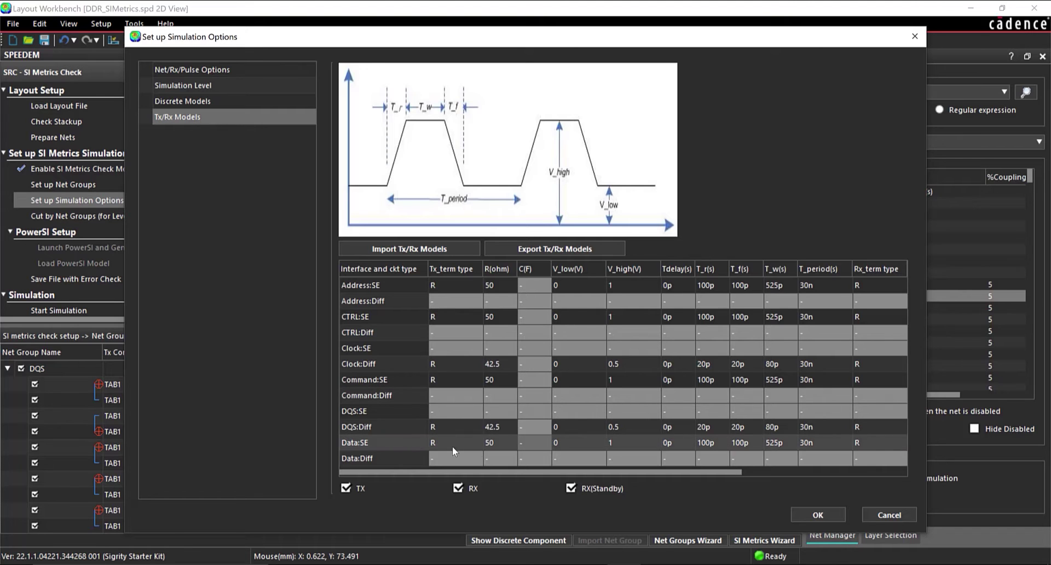
{"action": "left_click", "coordinate": [817, 514]}
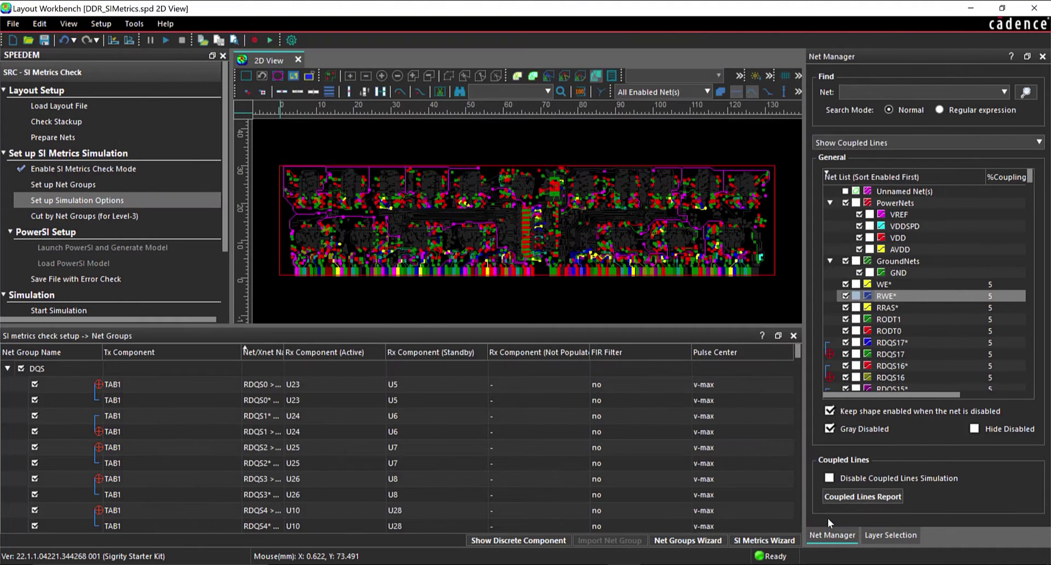
- Save with error check, run the Level-1 simulation, and plot the RX and TX waveforms
{"action": "left_click", "coordinate": [112, 279]}
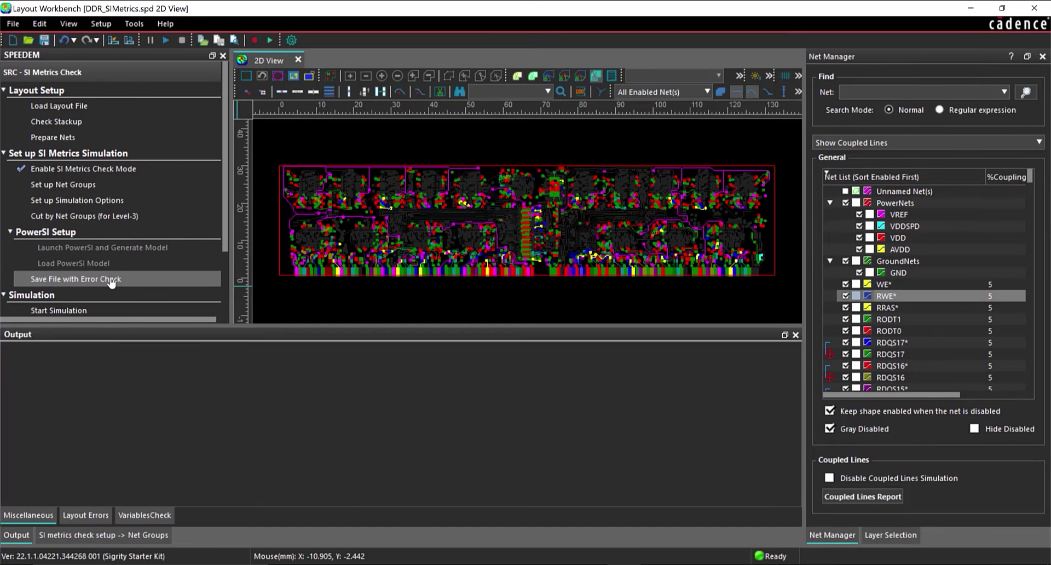
{"action": "left_click", "coordinate": [66, 312]}
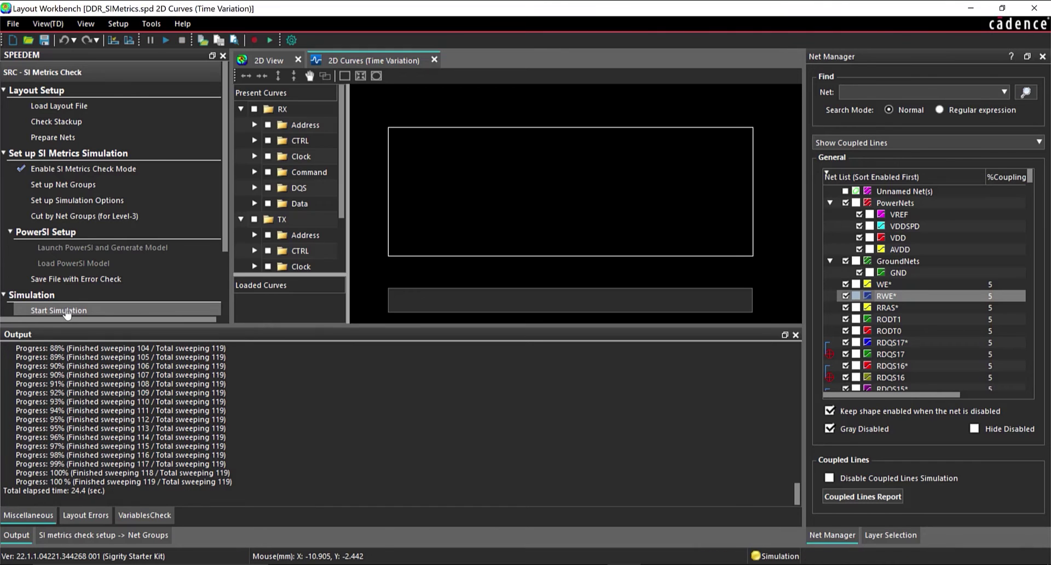
{"action": "left_click", "coordinate": [796, 335]}
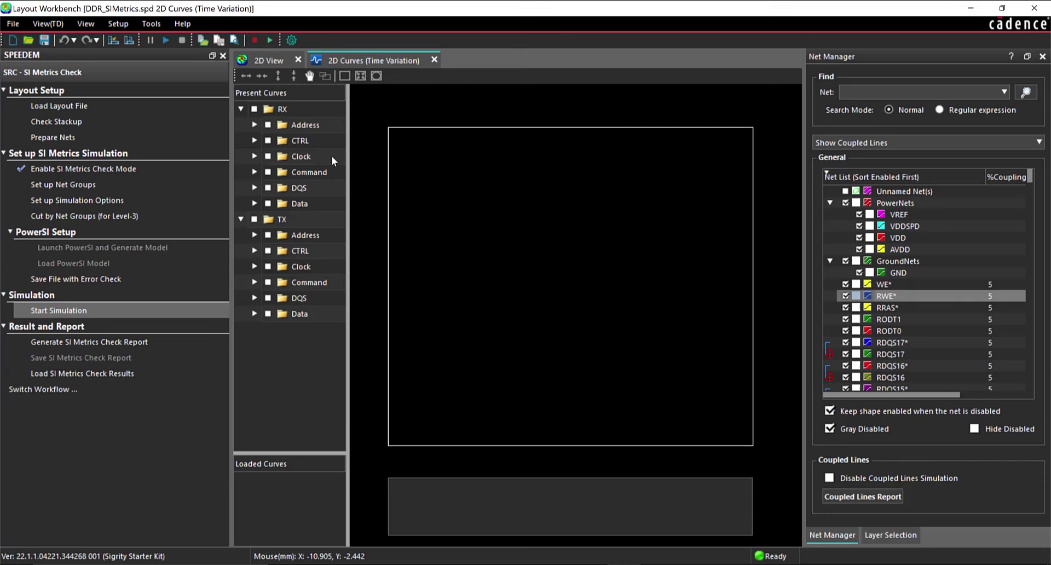
{"action": "left_click", "coordinate": [255, 109]}
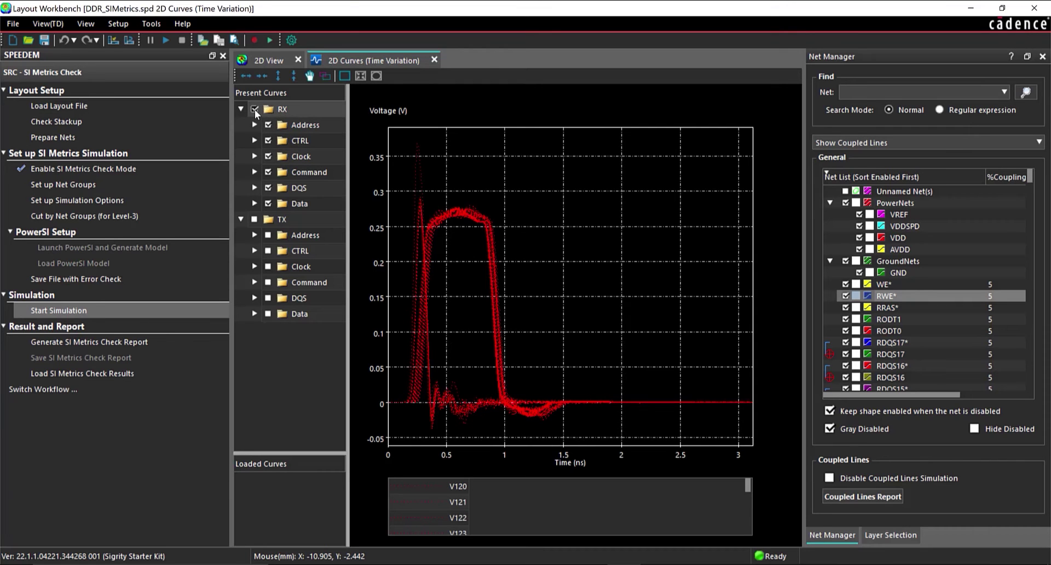
{"action": "left_click", "coordinate": [254, 219]}
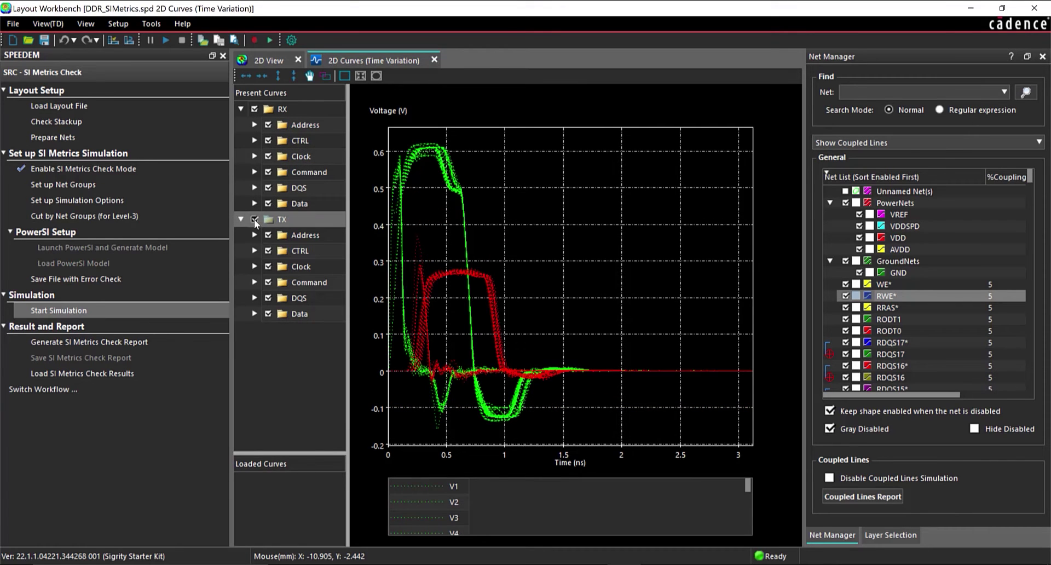
- Generate the SI Metrics Check Report with default options and scroll through its contents
{"action": "left_click", "coordinate": [131, 342]}
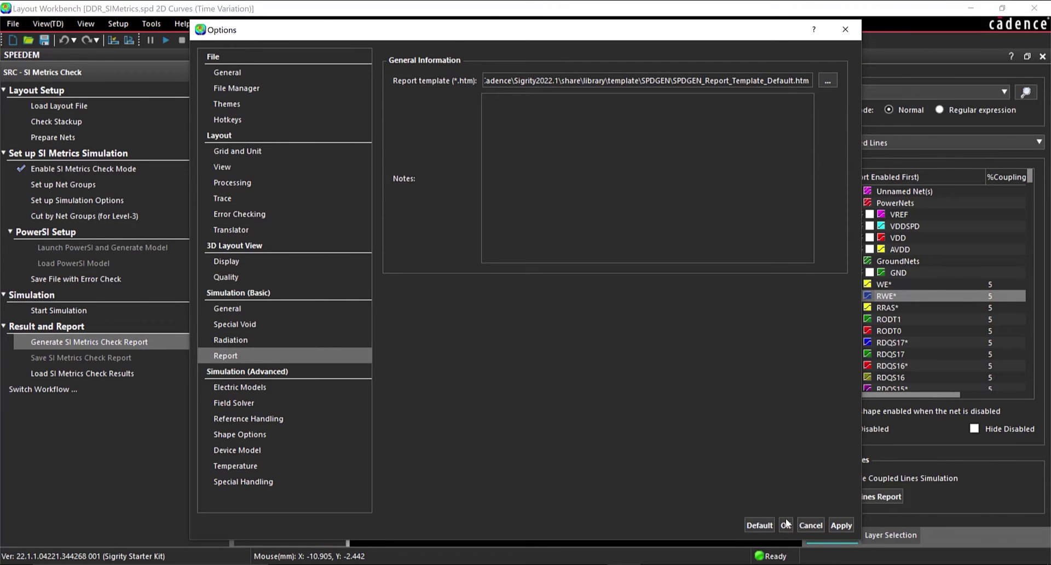
{"action": "left_click", "coordinate": [786, 525]}
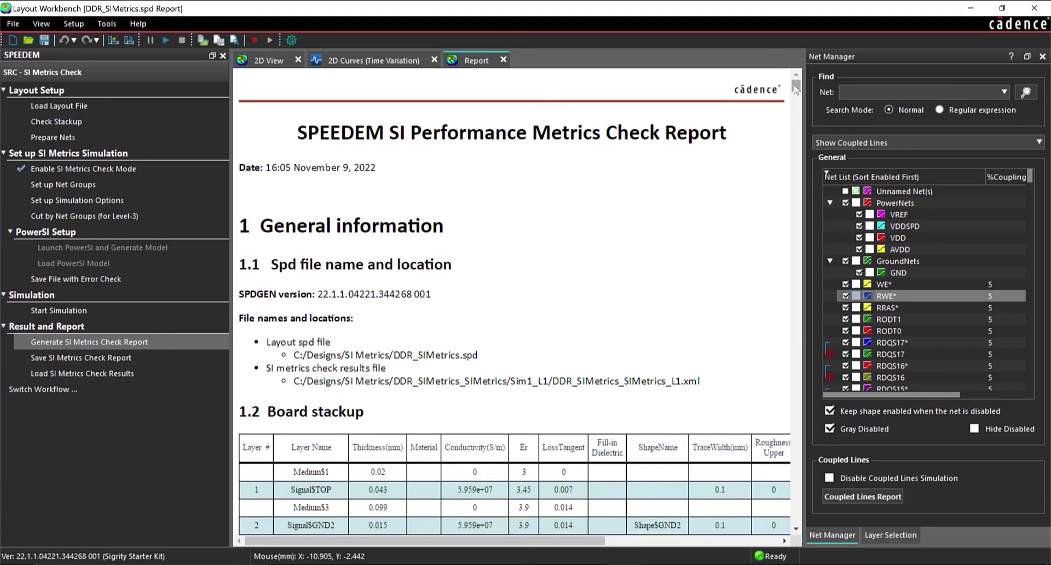
{"action": "left_click_drag", "start_coordinate": [795, 88], "coordinate": [796, 113]}
{"action": "scroll", "coordinate": [763, 218], "scroll_direction": "down", "scroll_amount": 10}
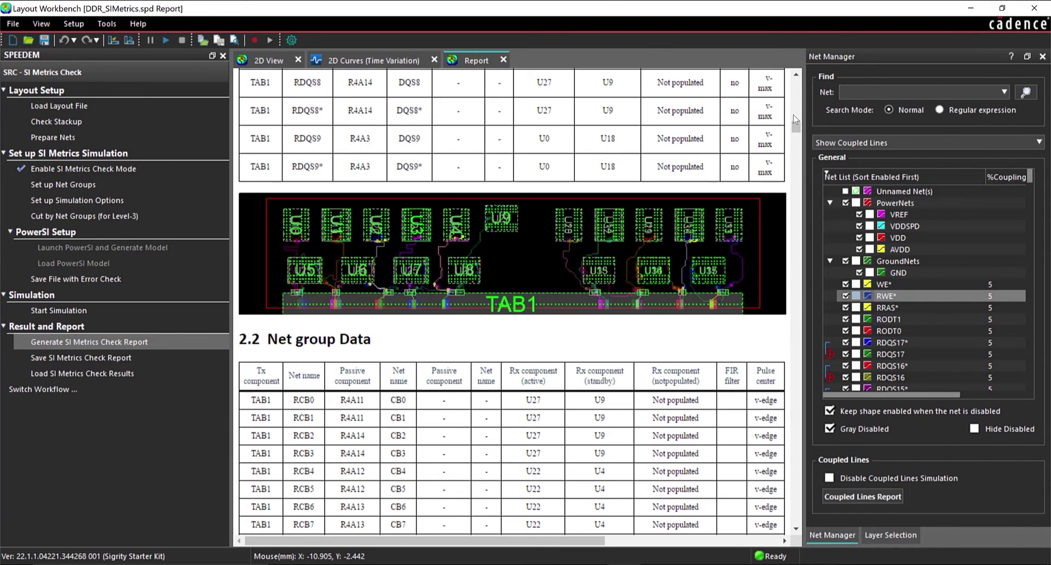
{"action": "left_click_drag", "start_coordinate": [795, 127], "coordinate": [801, 64]}
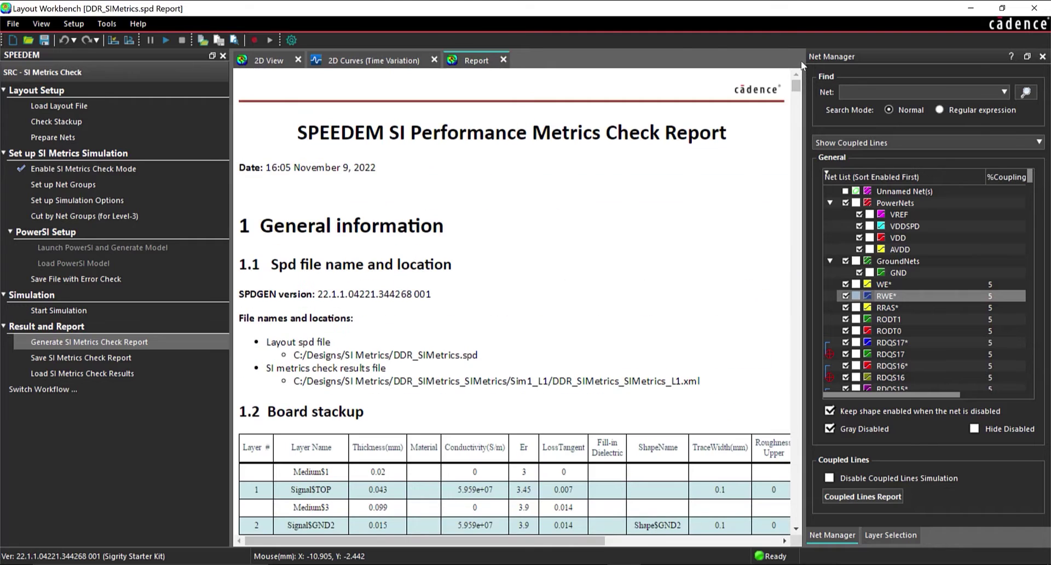
- Close the report, then switch simulation to Level-2 coupled lines with Sim Time 3 ns
{"action": "left_click", "coordinate": [503, 59]}
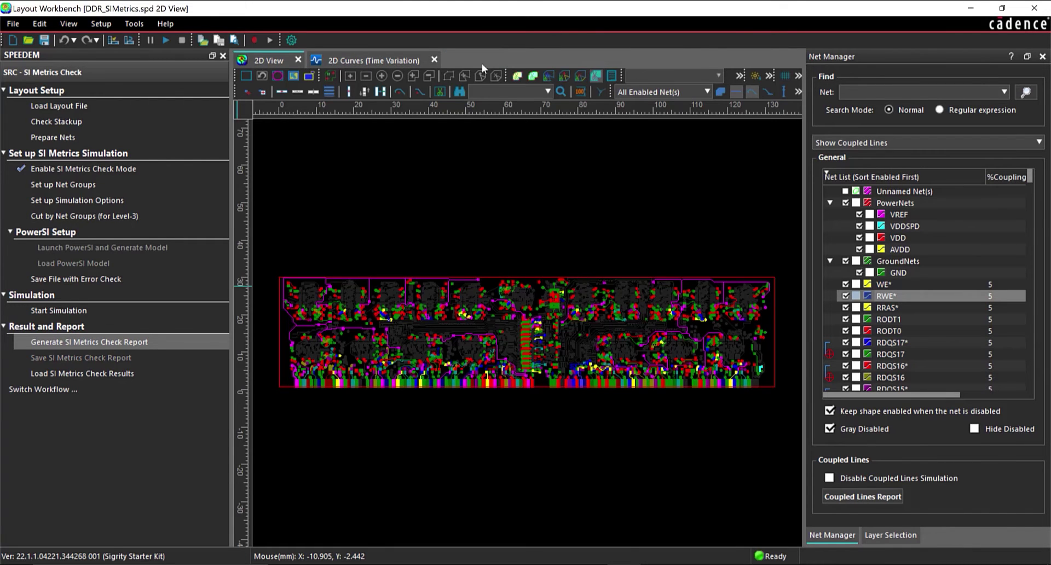
{"action": "left_click", "coordinate": [119, 200]}
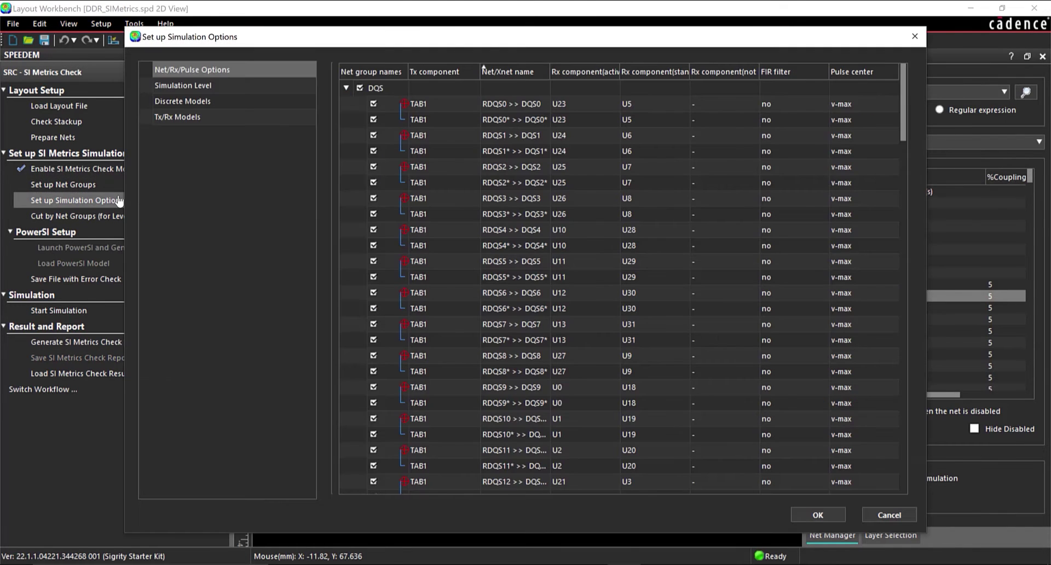
{"action": "left_click", "coordinate": [226, 81]}
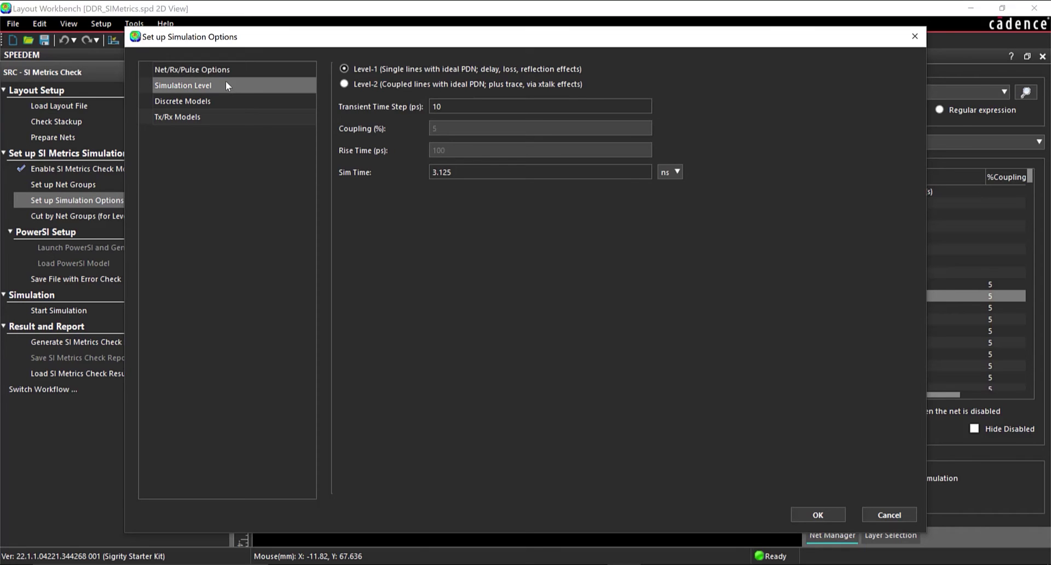
{"action": "left_click", "coordinate": [344, 83]}
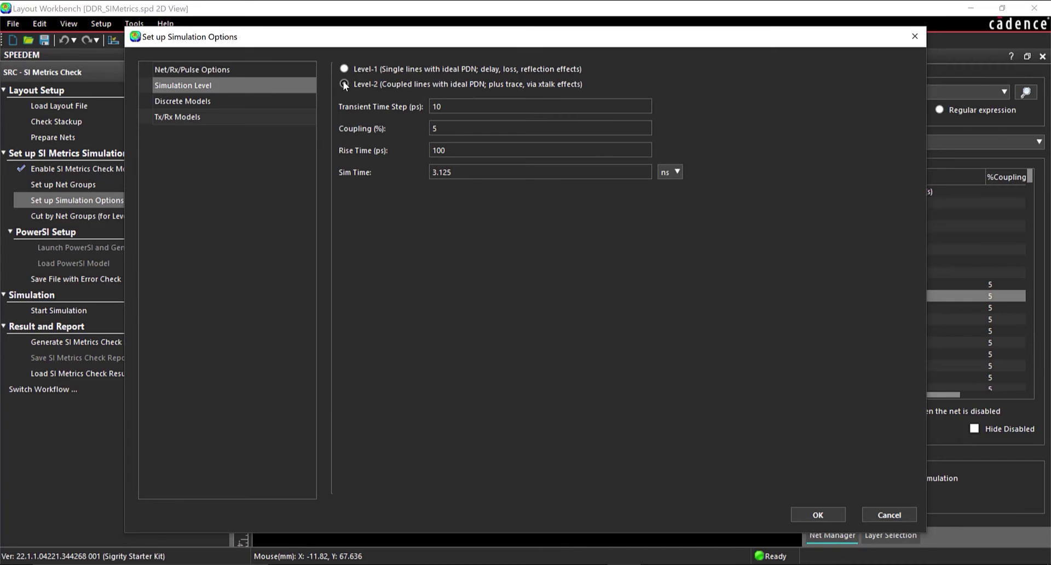
{"action": "left_click", "coordinate": [344, 84]}
{"action": "left_click_drag", "start_coordinate": [495, 172], "coordinate": [406, 168]}
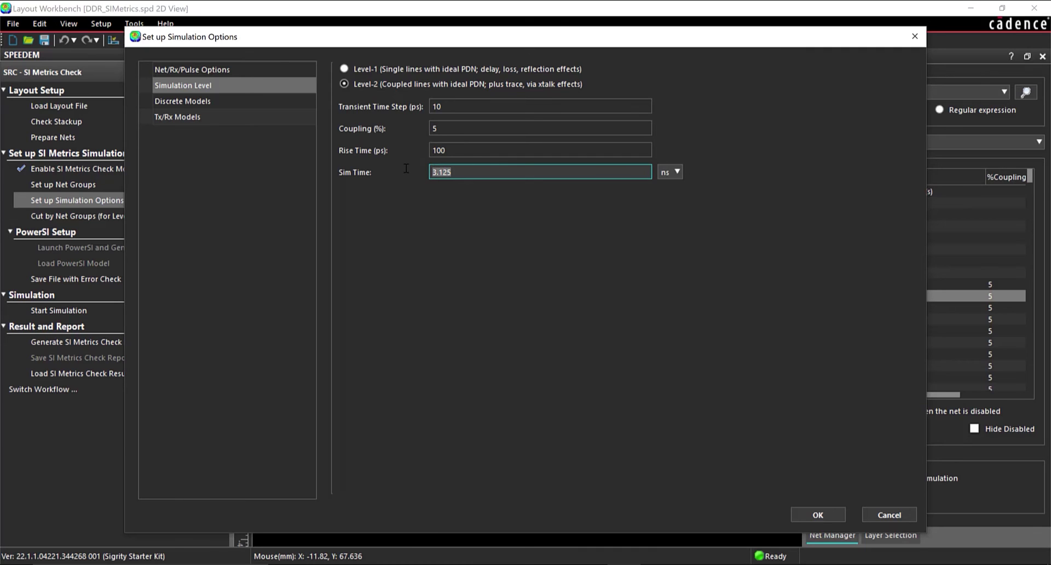
{"action": "type", "text": "3"}
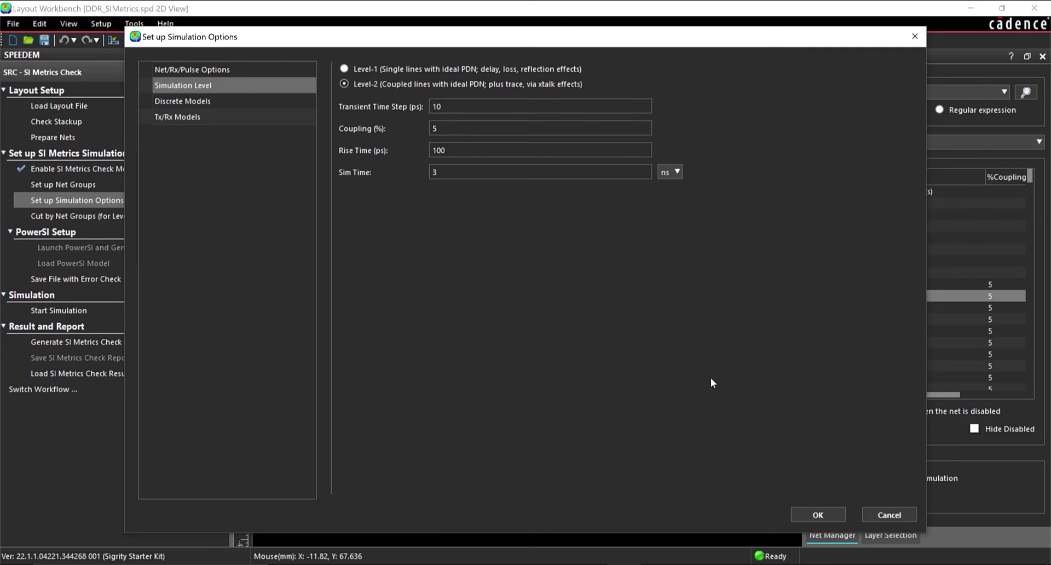
{"action": "left_click", "coordinate": [809, 513]}
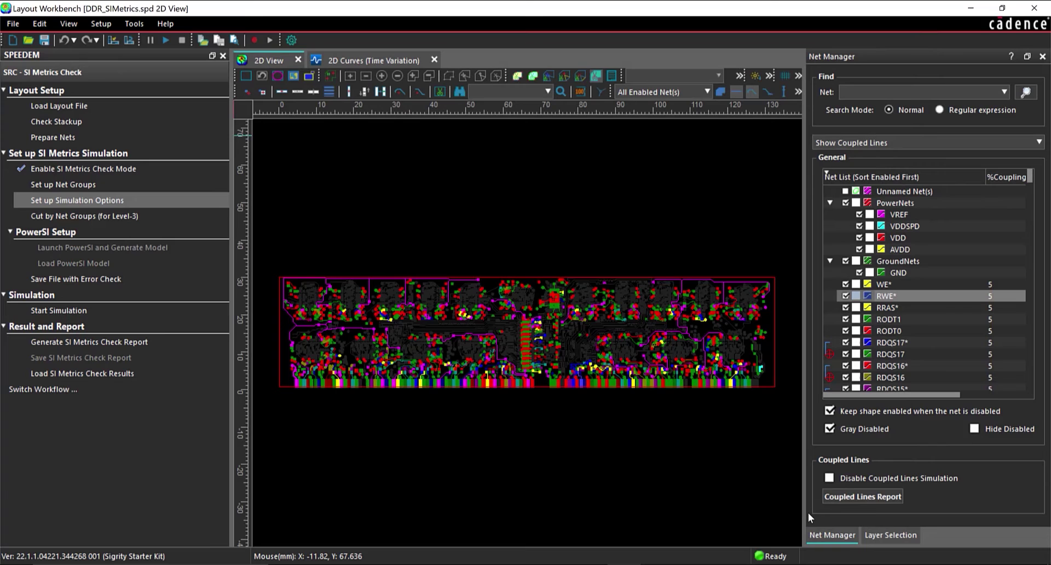
- Save with error check, run the Level-2 simulation, and plot RX, TX, FEXT and NEXT waveforms
{"action": "left_click", "coordinate": [104, 279]}
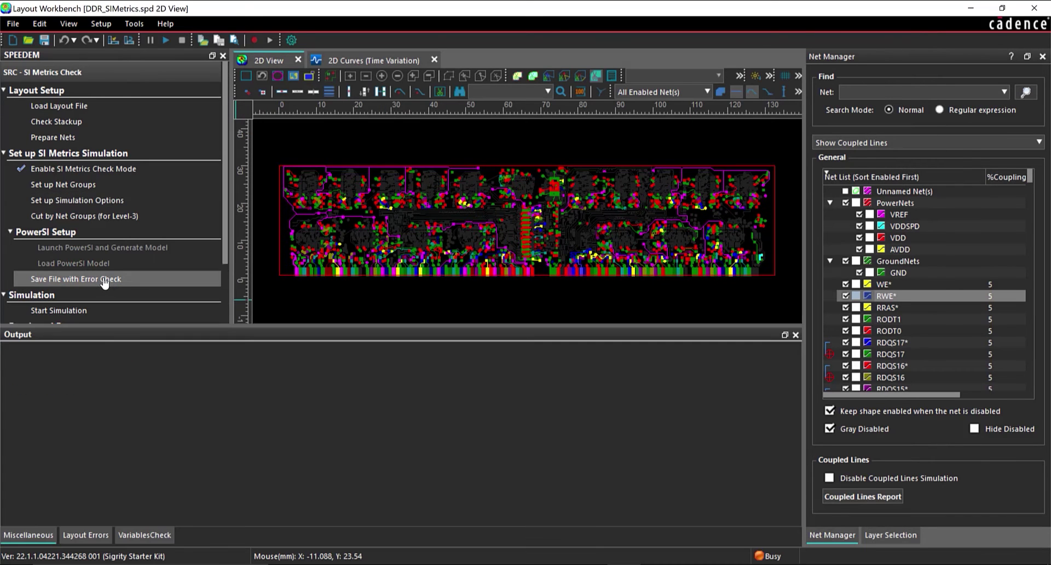
{"action": "left_click", "coordinate": [68, 312]}
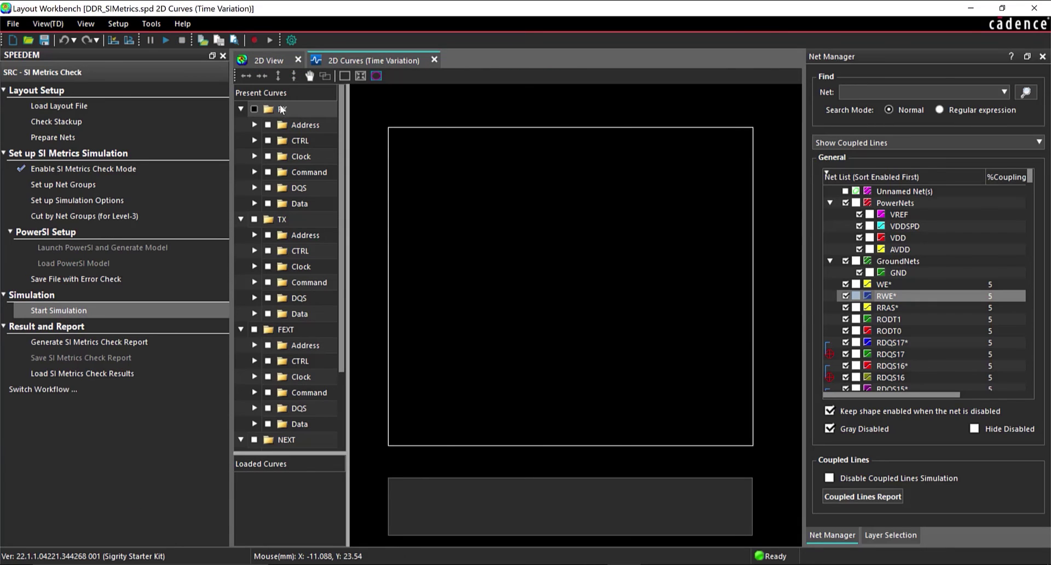
{"action": "left_click", "coordinate": [254, 109]}
{"action": "left_click", "coordinate": [255, 219]}
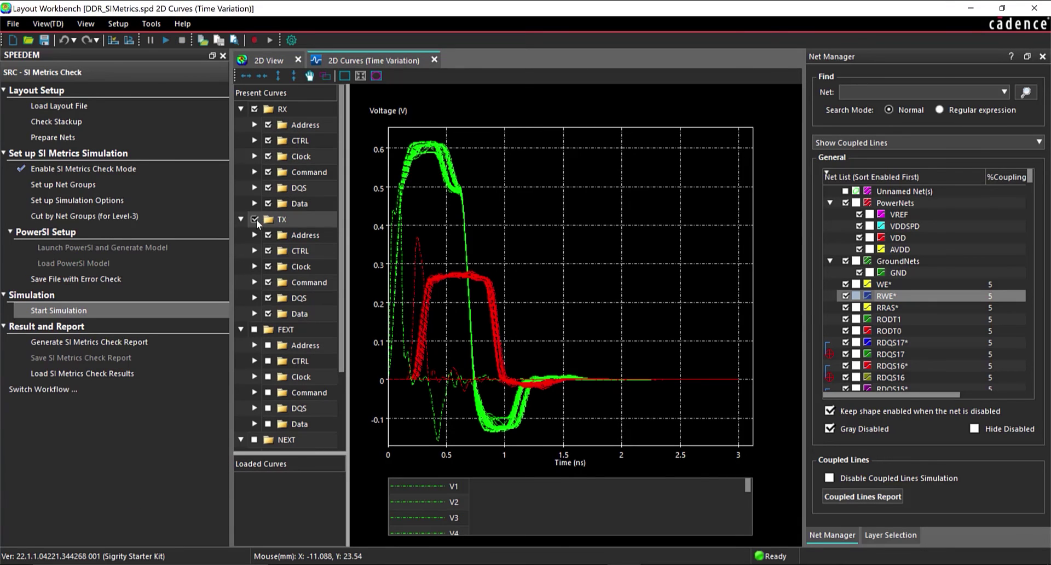
{"action": "left_click", "coordinate": [254, 329]}
{"action": "left_click", "coordinate": [255, 438]}
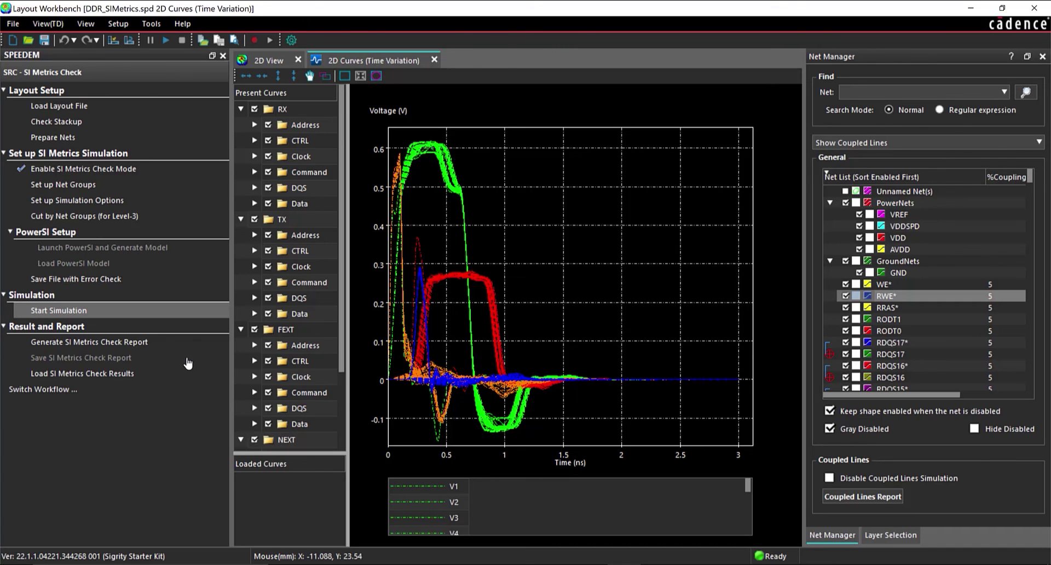
- Generate a new SI Metrics Check Report and scroll to the DQS NEXT/FEXT summary in section 4.1.6
{"action": "left_click", "coordinate": [145, 344]}
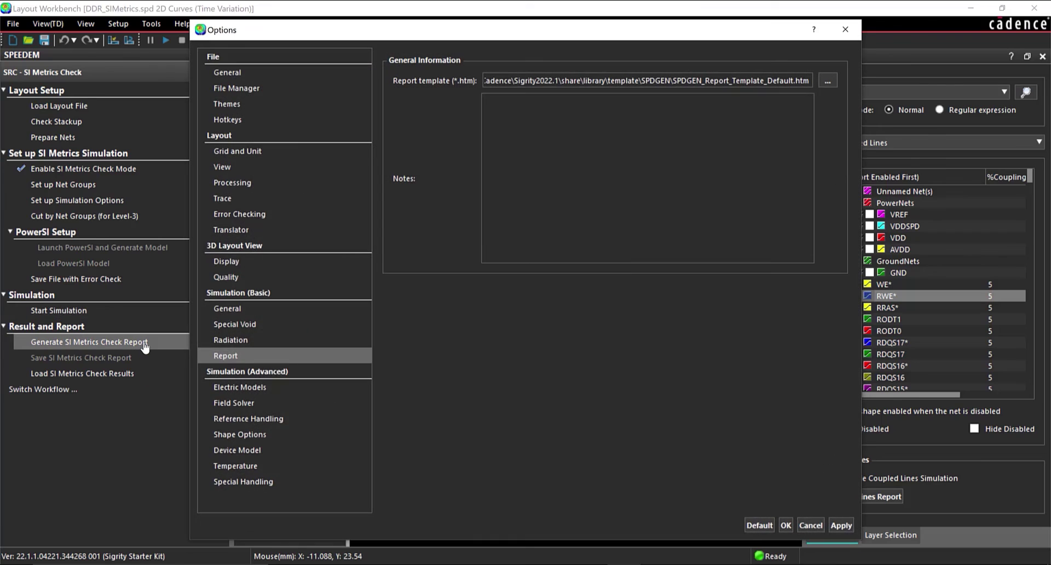
{"action": "left_click", "coordinate": [786, 525]}
{"action": "left_click_drag", "start_coordinate": [796, 82], "coordinate": [805, 224]}
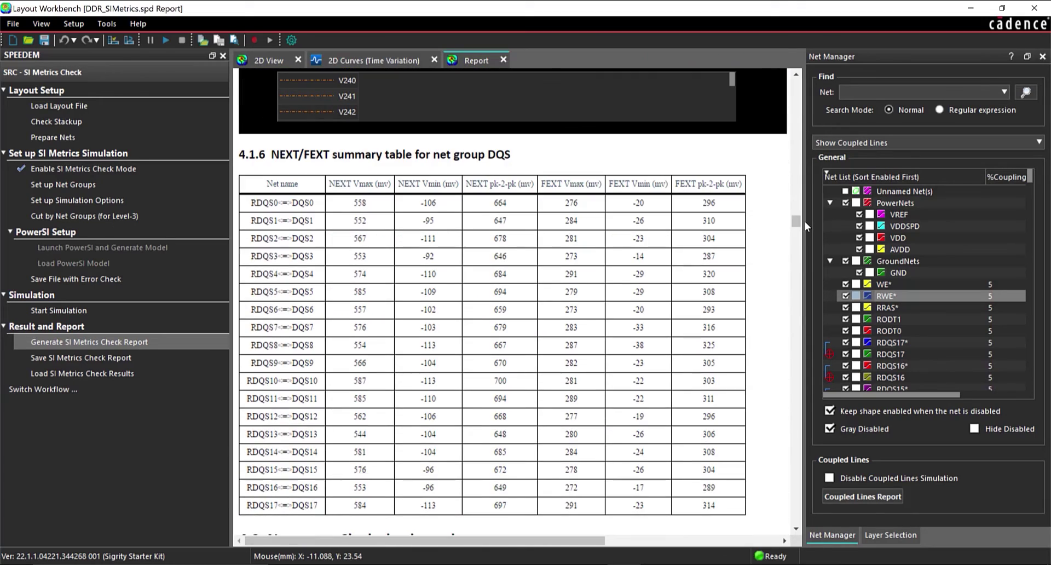